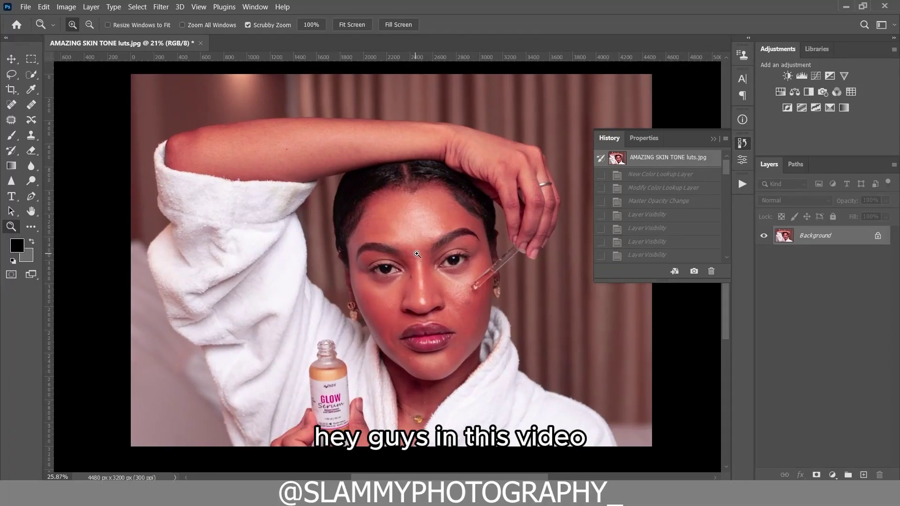
Step: Step through the Color Lookup history states: added, modified, opacity change, hidden and shown again
click(653, 176)
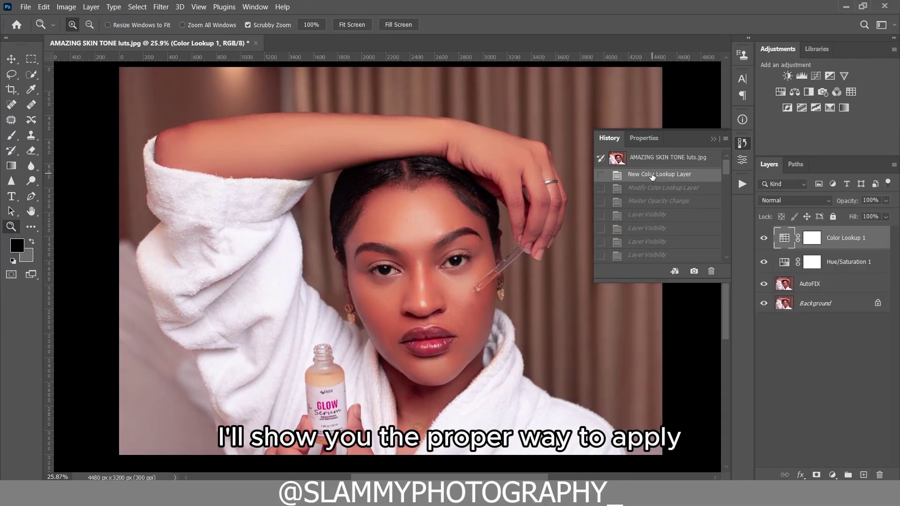
click(649, 188)
click(647, 201)
click(645, 215)
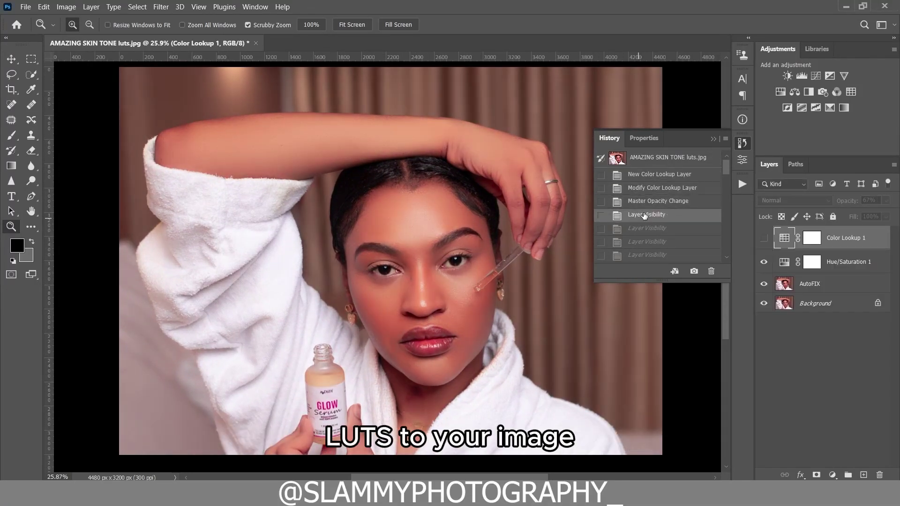
click(645, 228)
Step: Step through the layer visibility states to the lips-masked Hue/Saturation 2 state
scroll(641, 228, down, 1)
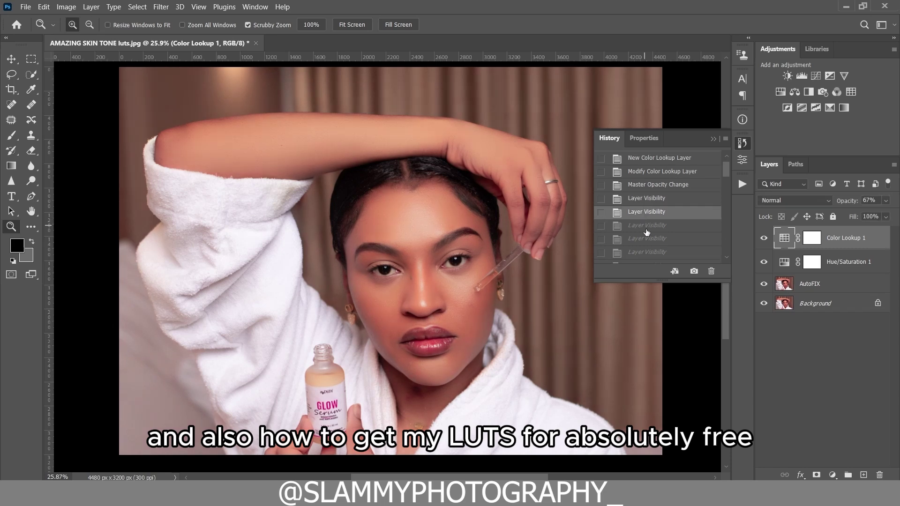
click(648, 225)
scroll(648, 225, down, 2)
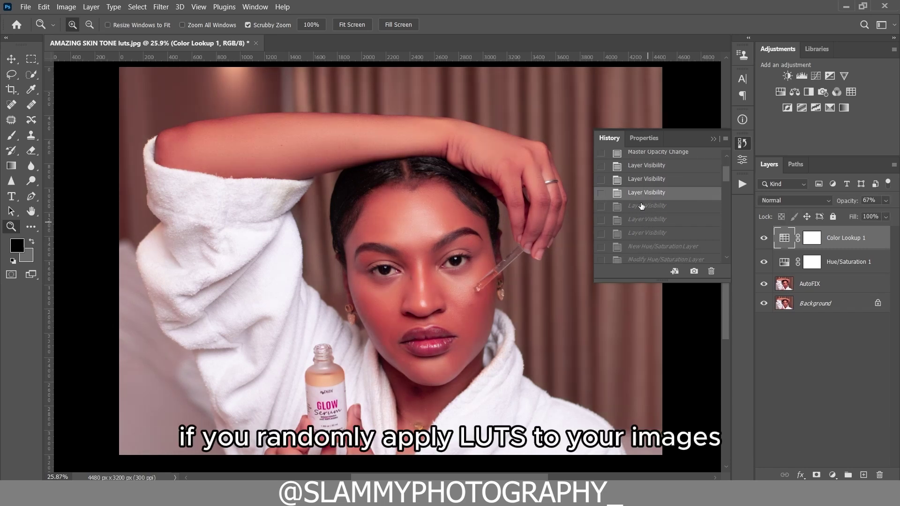
click(642, 207)
click(641, 221)
click(642, 234)
scroll(637, 230, down, 2)
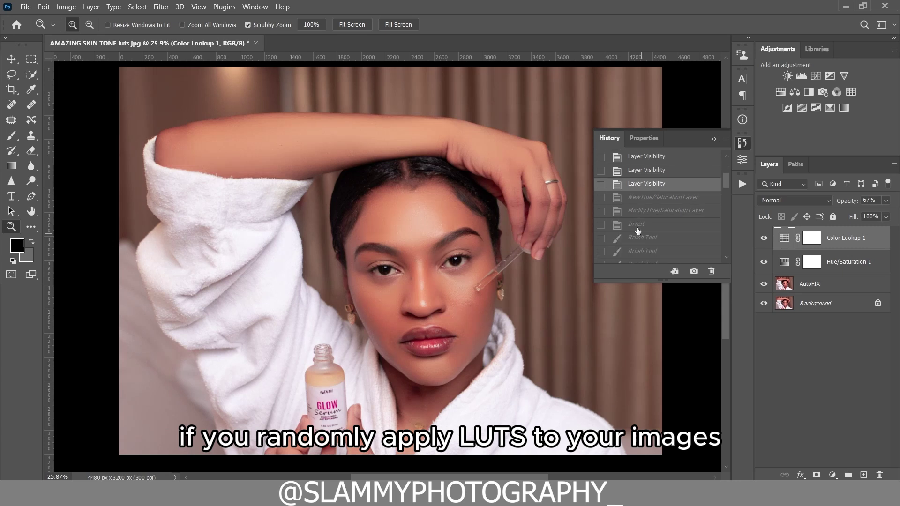
click(646, 238)
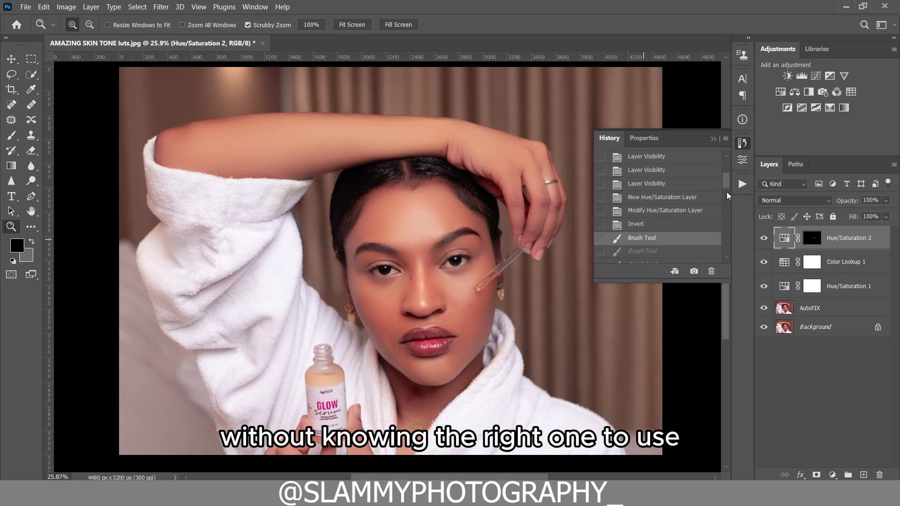
Step: Review the grouping, the Group 1 mask and the before image, ending on the final corrected state
scroll(727, 192, down, 3)
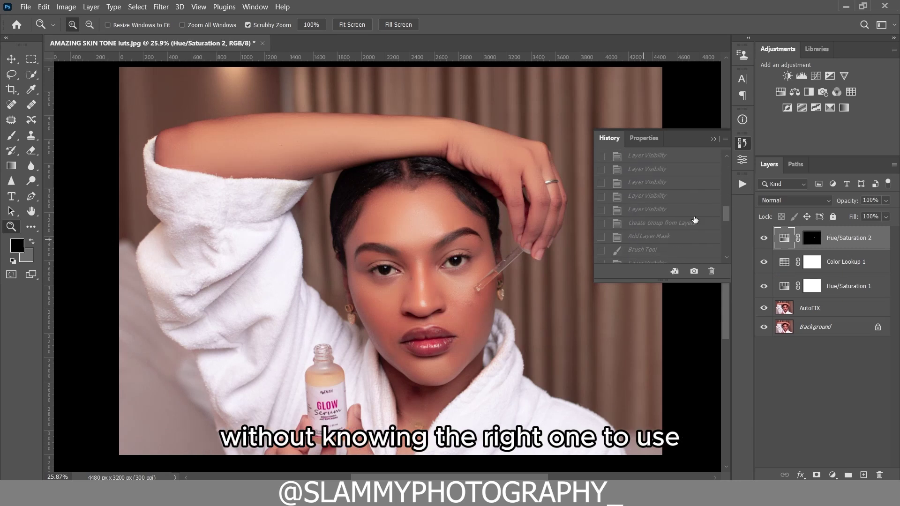
click(669, 212)
click(662, 225)
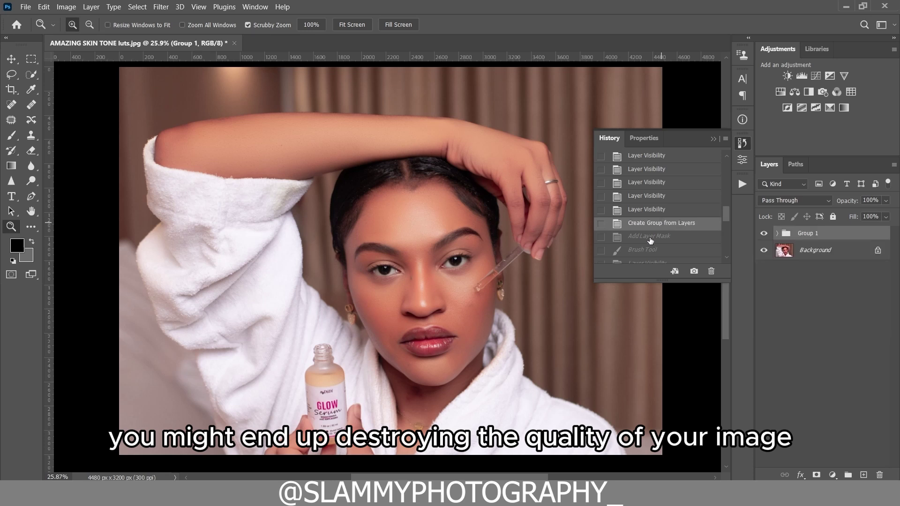
click(650, 239)
drag(724, 214, 726, 246)
click(668, 236)
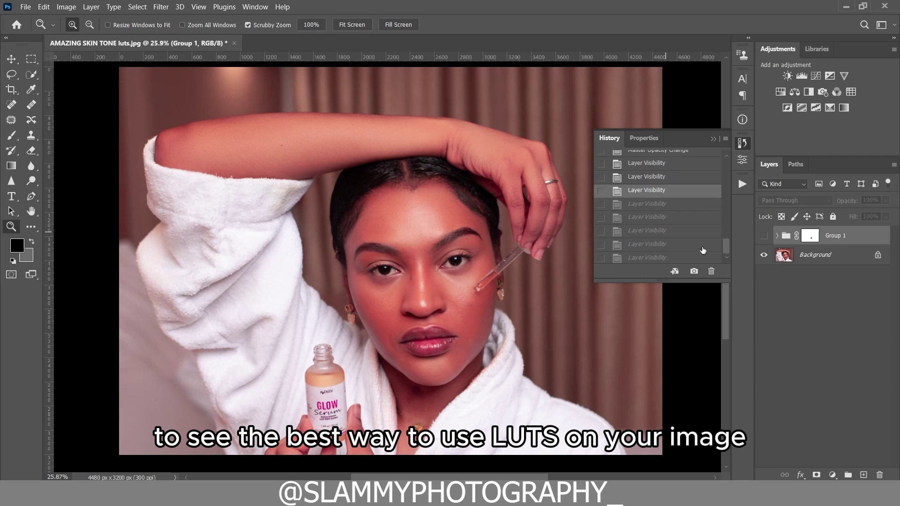
click(659, 258)
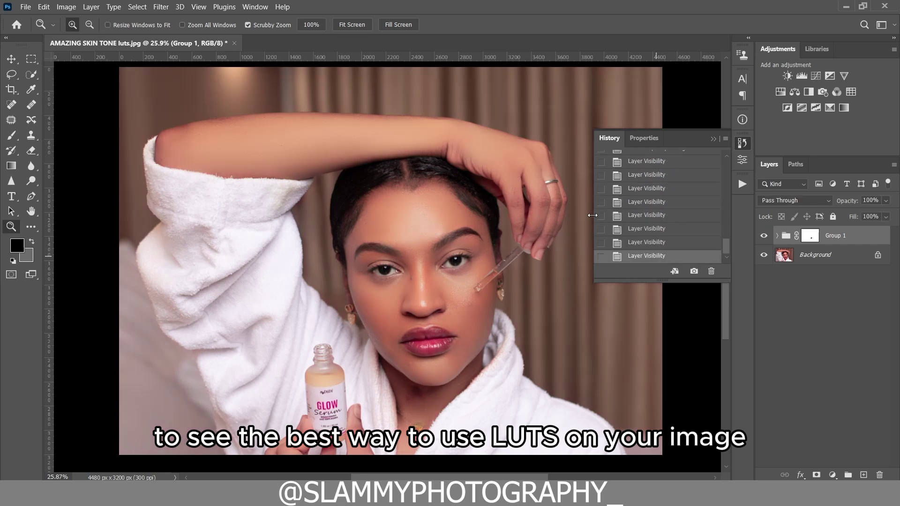
Step: Zoom in on the face, then revert the portrait to its original snapshot
drag(402, 311, 431, 318)
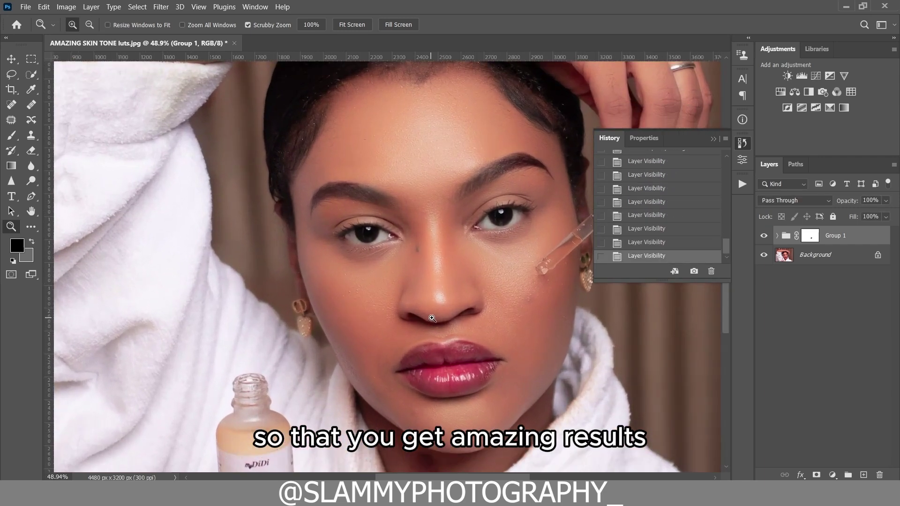
scroll(713, 253, up, 3)
click(670, 164)
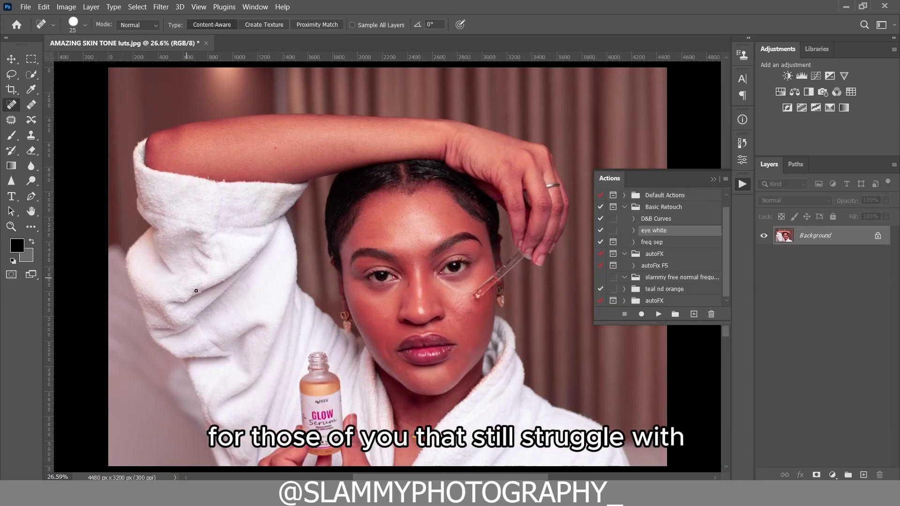
Step: Zoom in on the face and run the autoFix FS action on the portrait
click(11, 226)
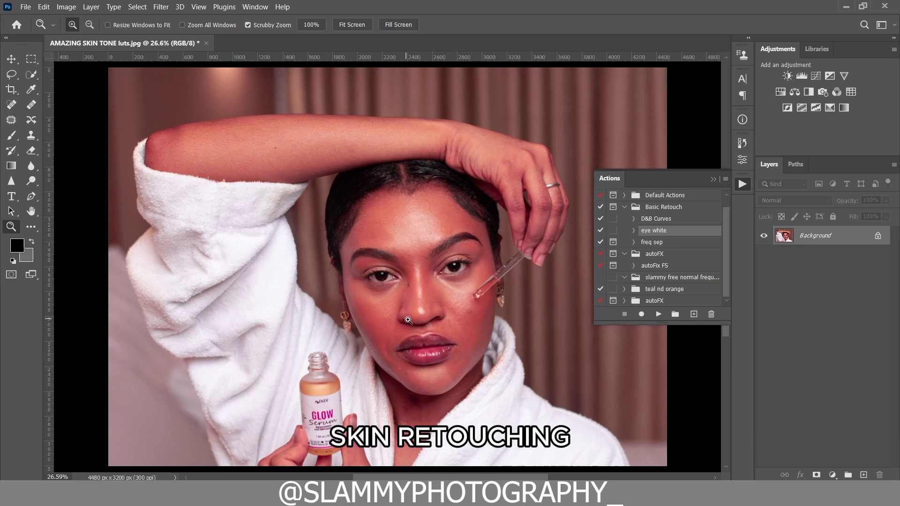
drag(405, 319, 605, 293)
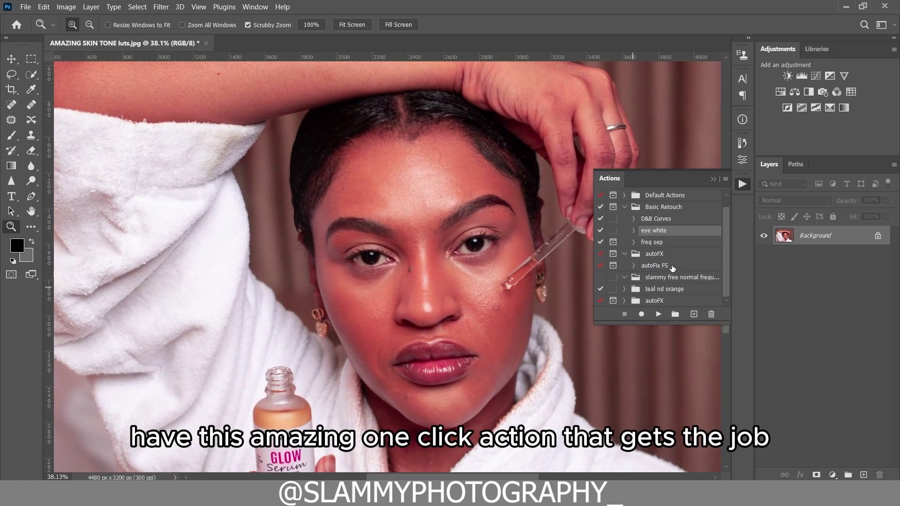
click(671, 265)
click(658, 314)
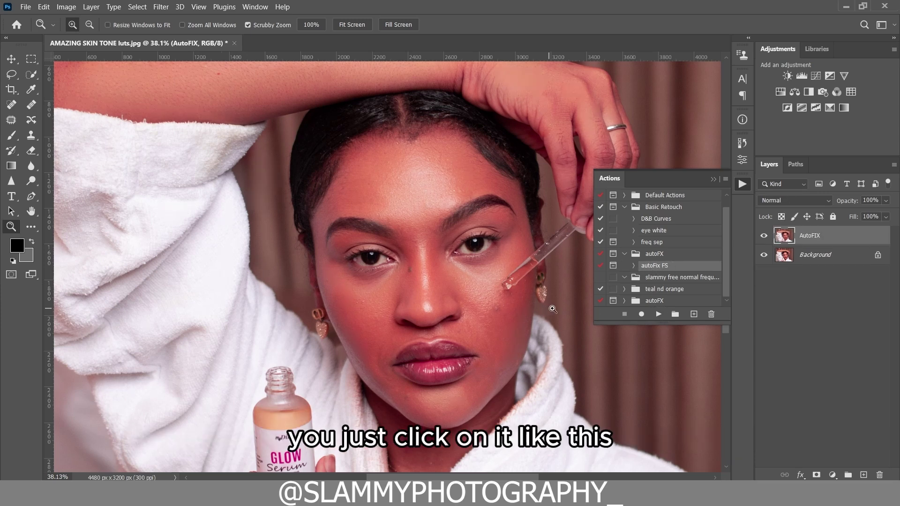
Step: Zoom closer around the nose and toggle the AutoFIX layer to compare before and after
drag(424, 310, 471, 285)
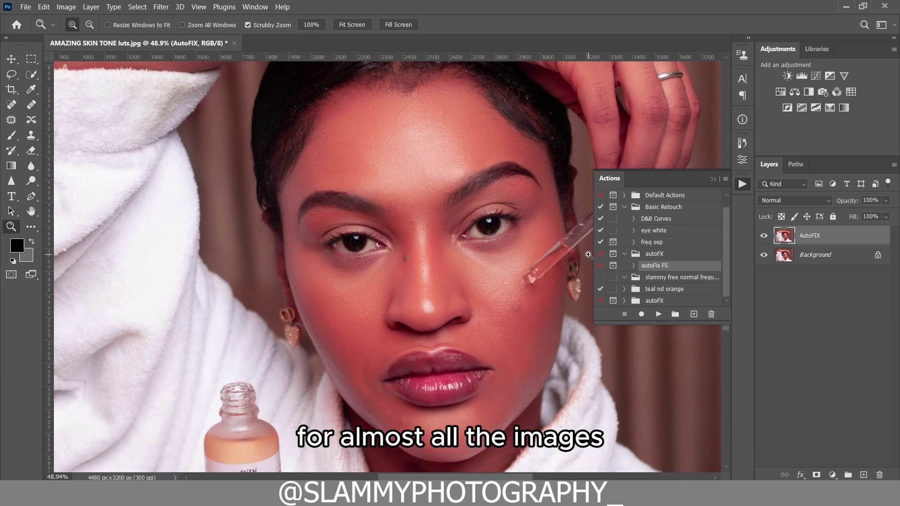
click(764, 237)
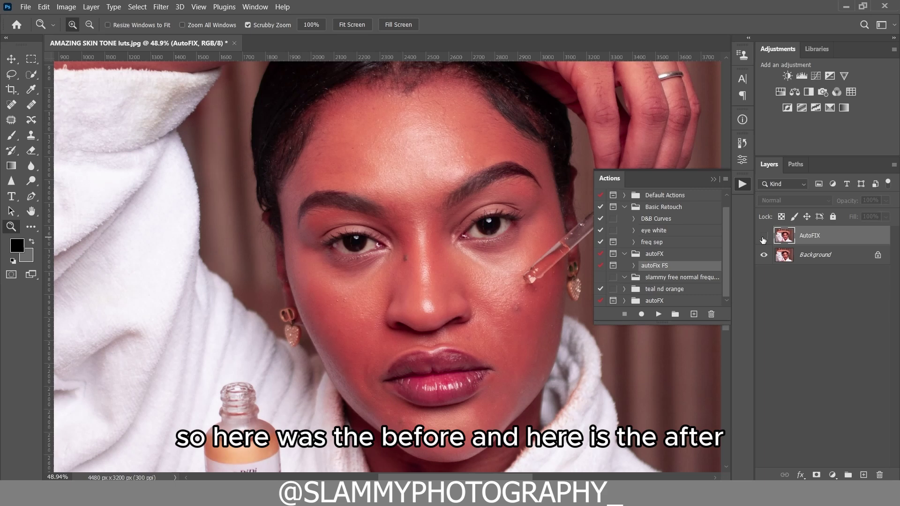
click(763, 236)
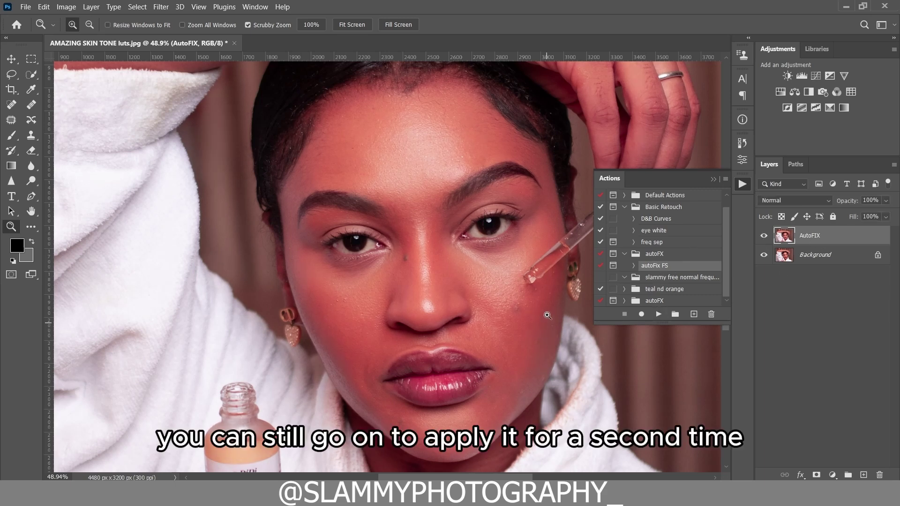
Step: Flatten the image, run autoFix FS a second time, and zoom further in
right_click(825, 238)
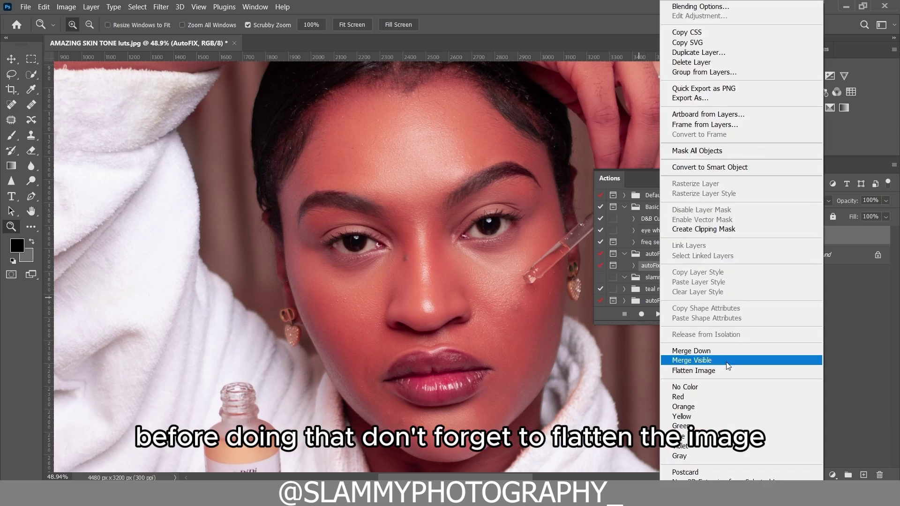
click(726, 372)
click(658, 315)
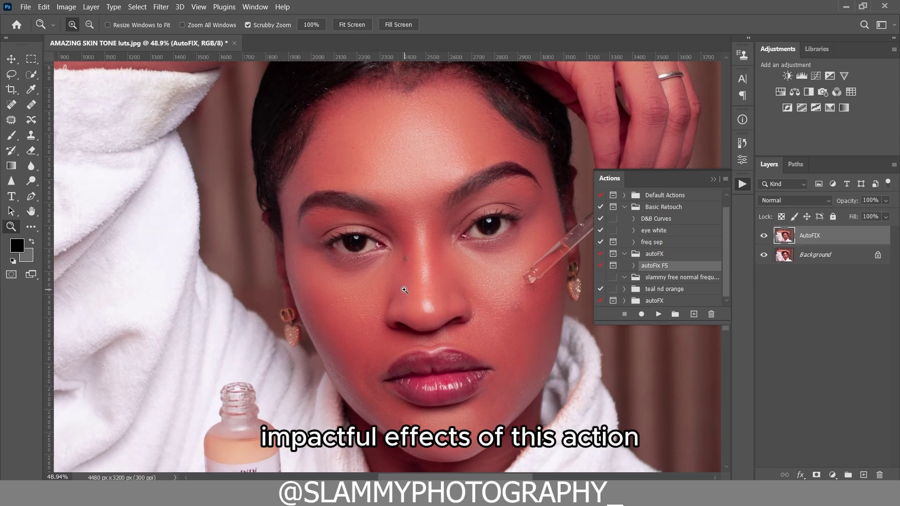
drag(411, 292, 508, 283)
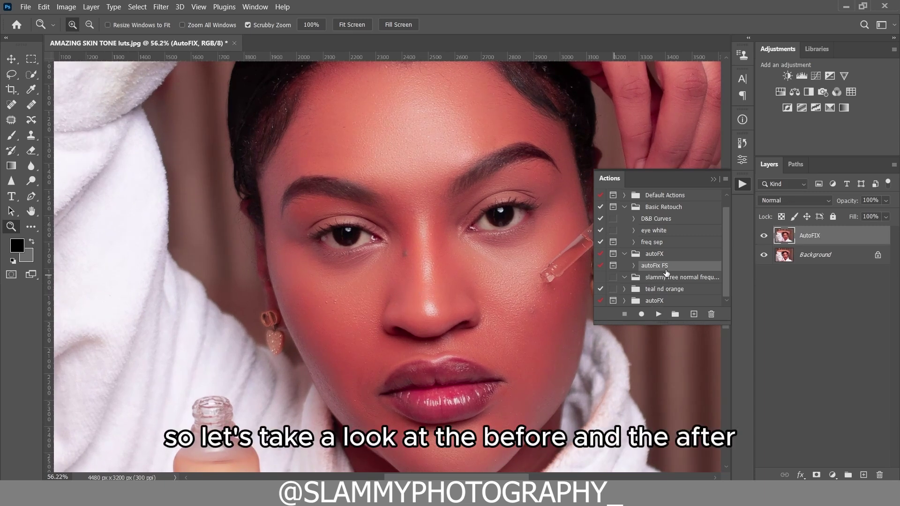
Step: Revert to the original photo in History, then restore the fully retouched state
click(742, 143)
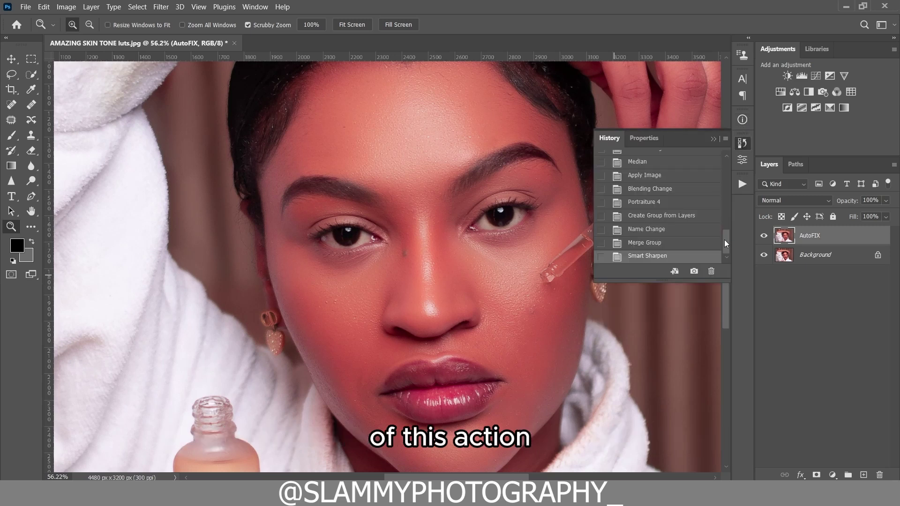
drag(724, 243, 715, 147)
click(674, 161)
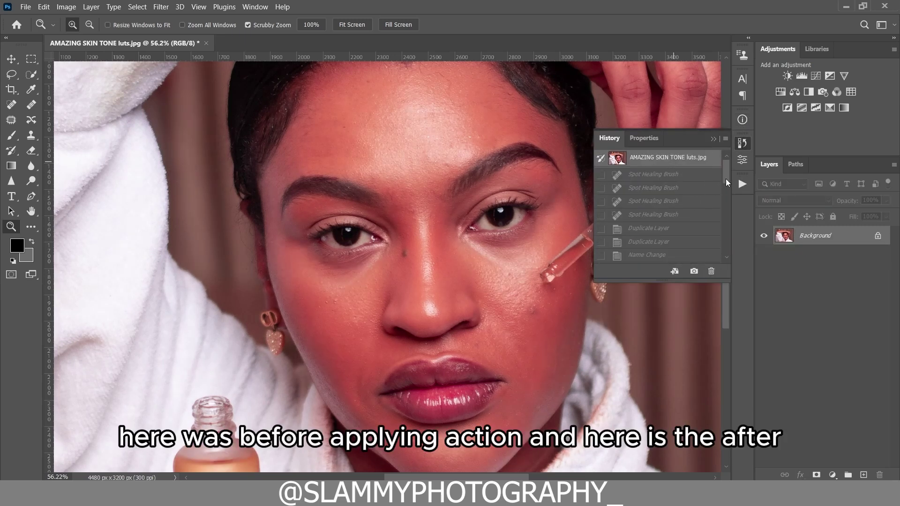
drag(727, 182, 684, 271)
click(657, 255)
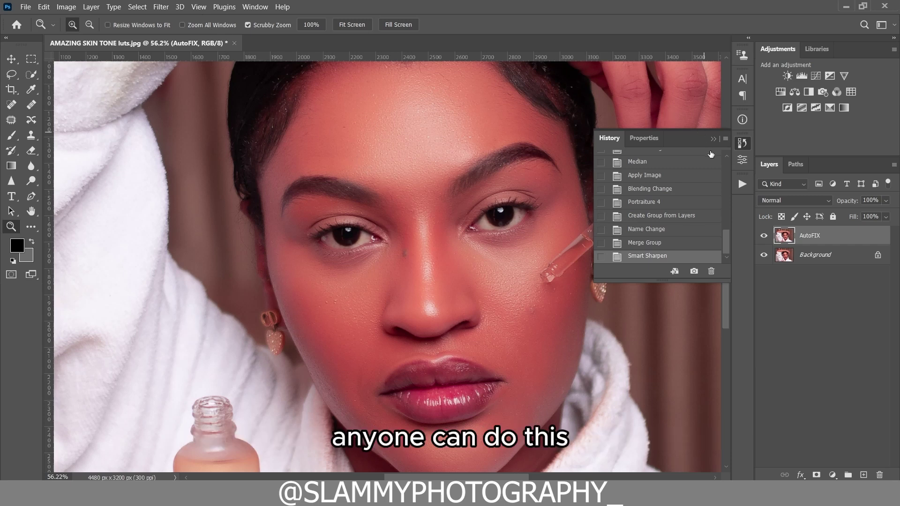
Step: Fit the whole image on screen, then zoom in around the face
scroll(727, 173, up, 10)
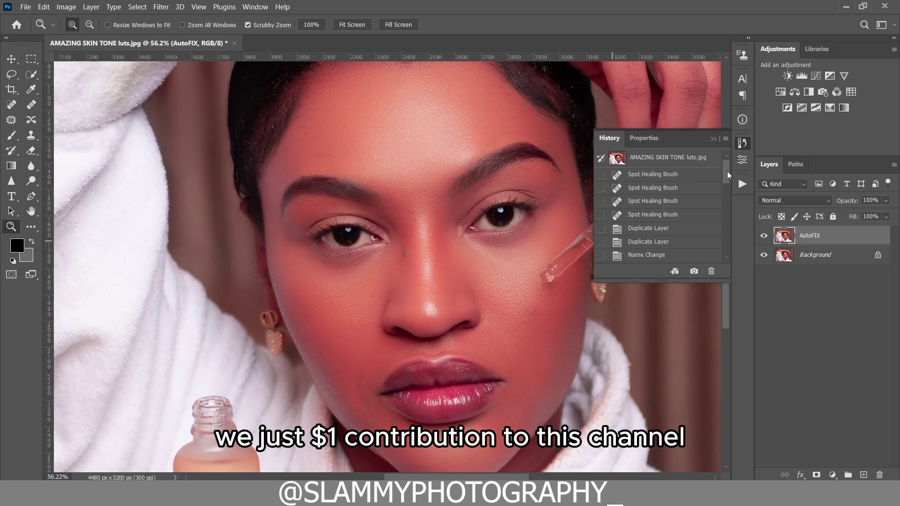
drag(727, 172, 724, 249)
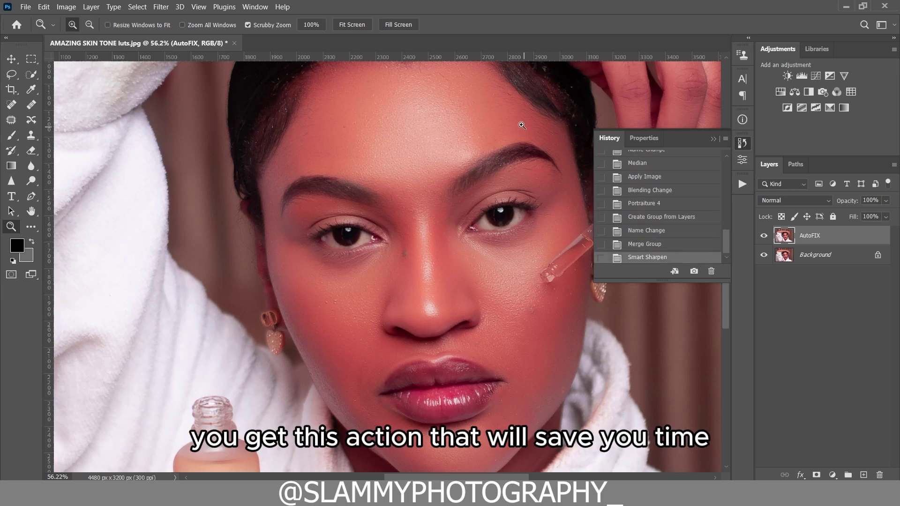
click(199, 7)
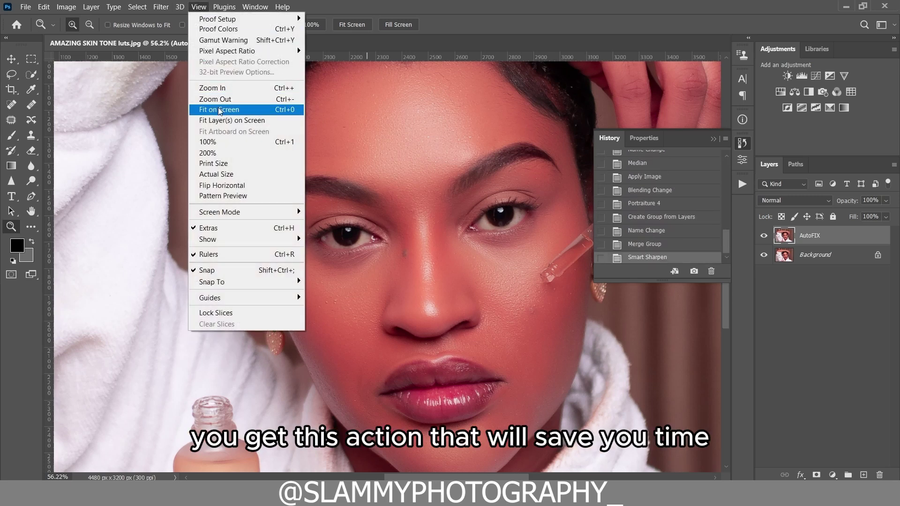
click(220, 107)
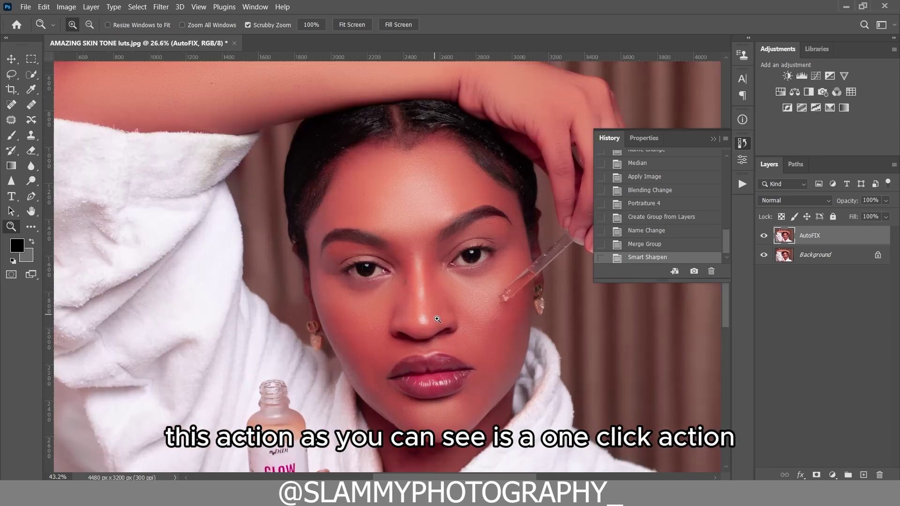
click(417, 290)
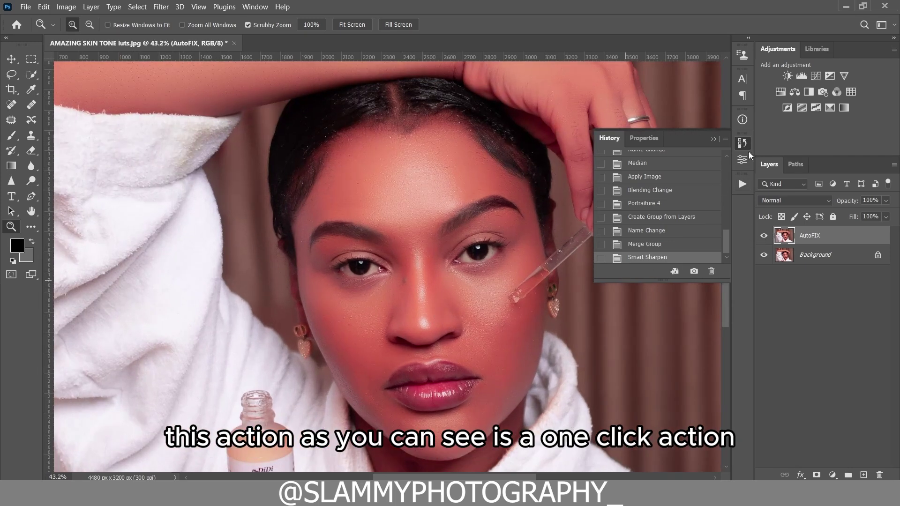
Step: Compare the original photo with the AutoFIX retouch again, then bring up the Actions list
scroll(664, 181, up, 2)
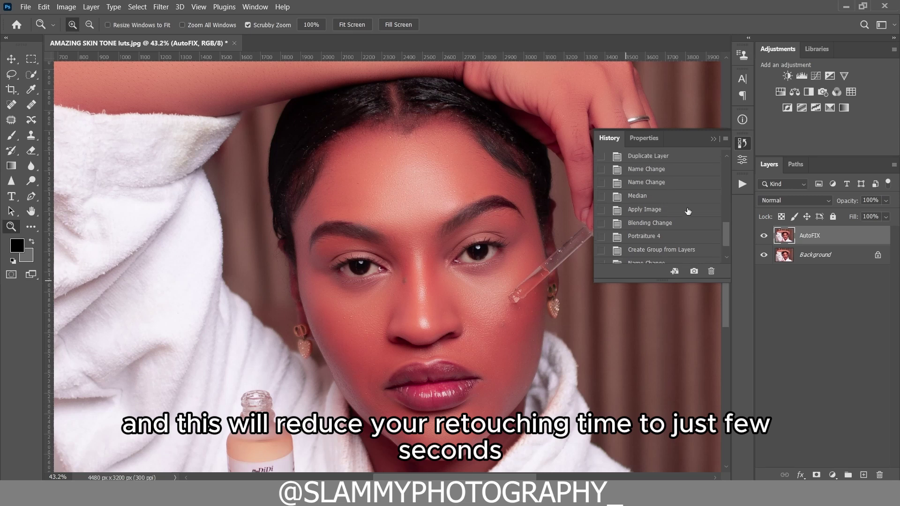
drag(727, 234, 714, 158)
click(675, 163)
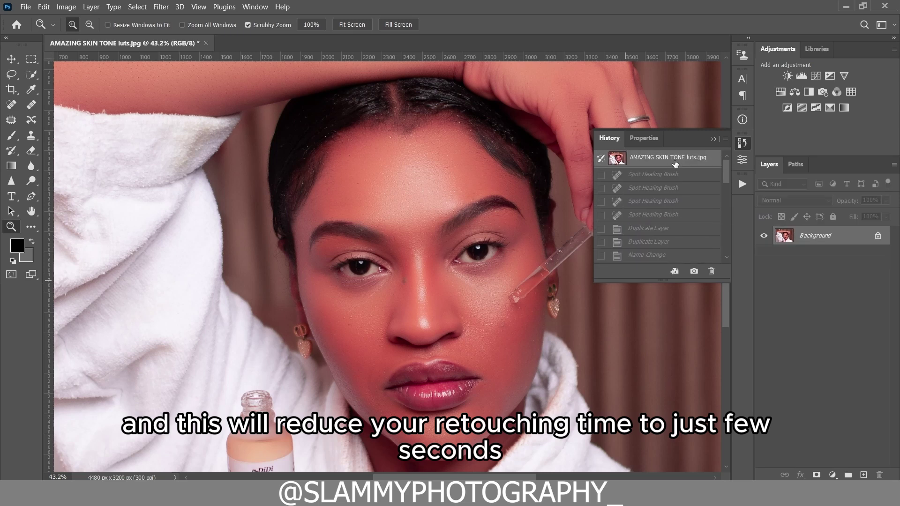
drag(724, 192, 702, 253)
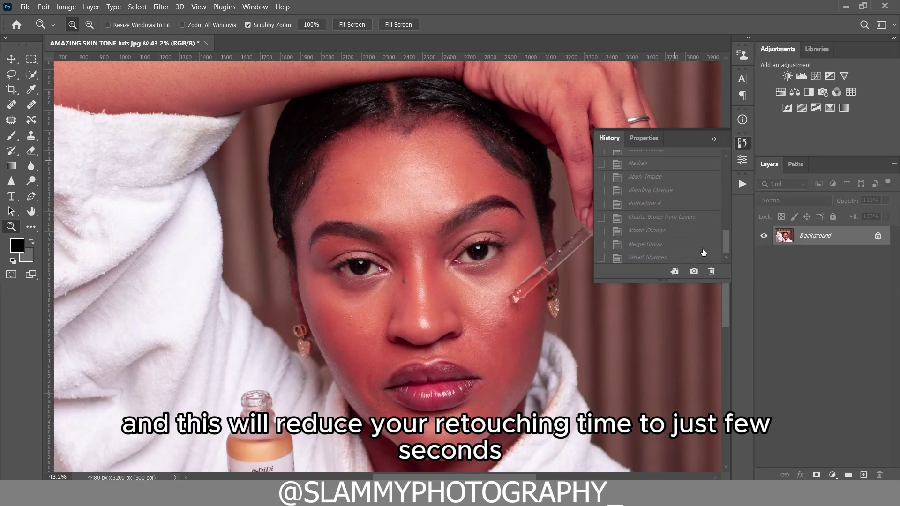
click(654, 256)
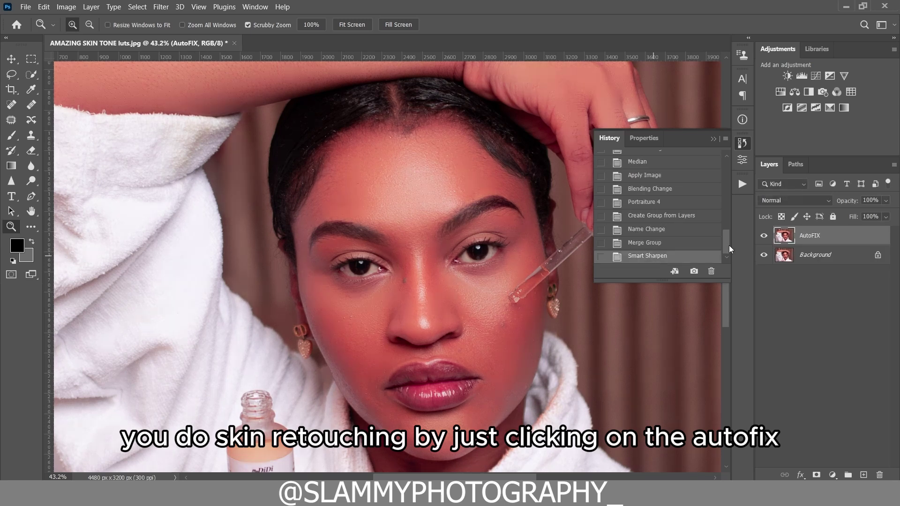
drag(727, 244, 726, 161)
click(741, 184)
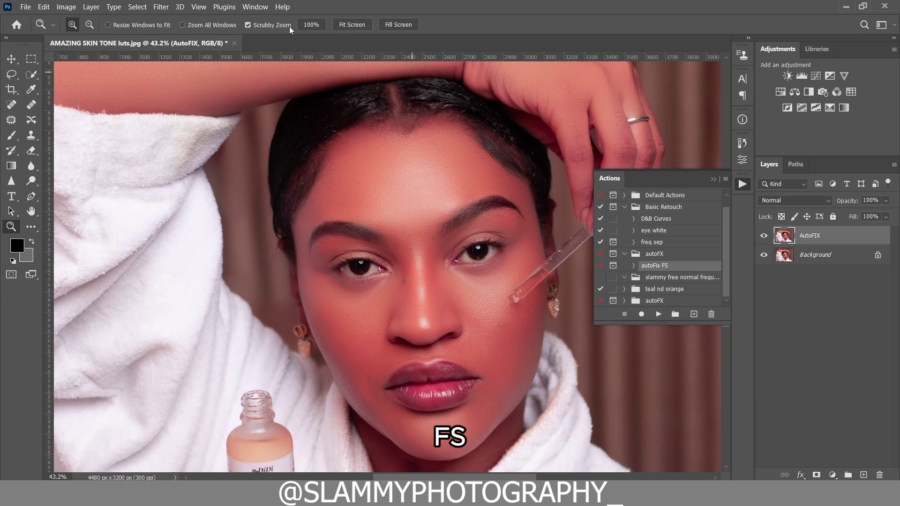
click(198, 8)
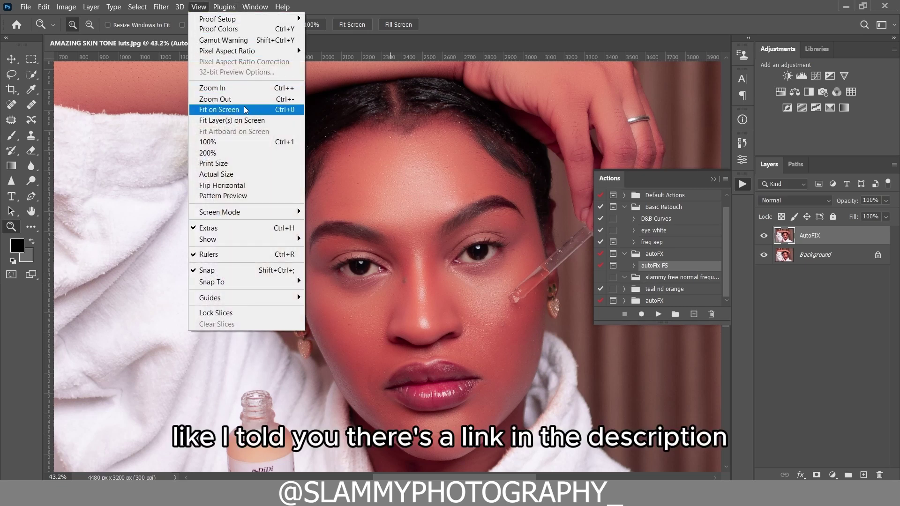
Step: Fit the image on screen, flatten the AutoFIX layer into Background, and collapse the Actions panel
click(219, 109)
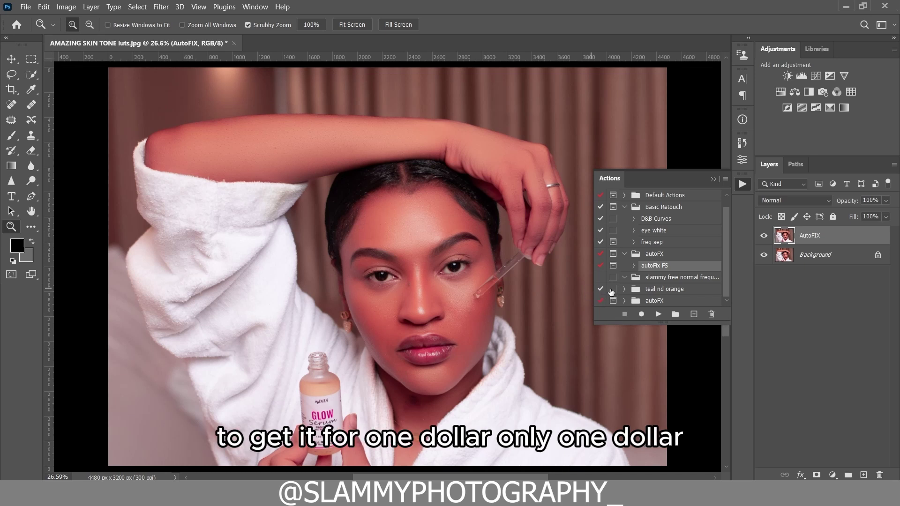
right_click(833, 237)
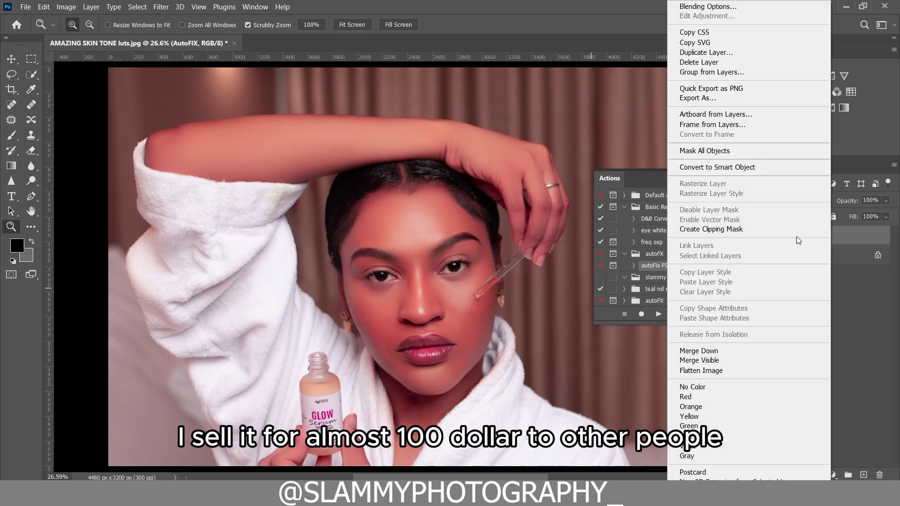
click(739, 371)
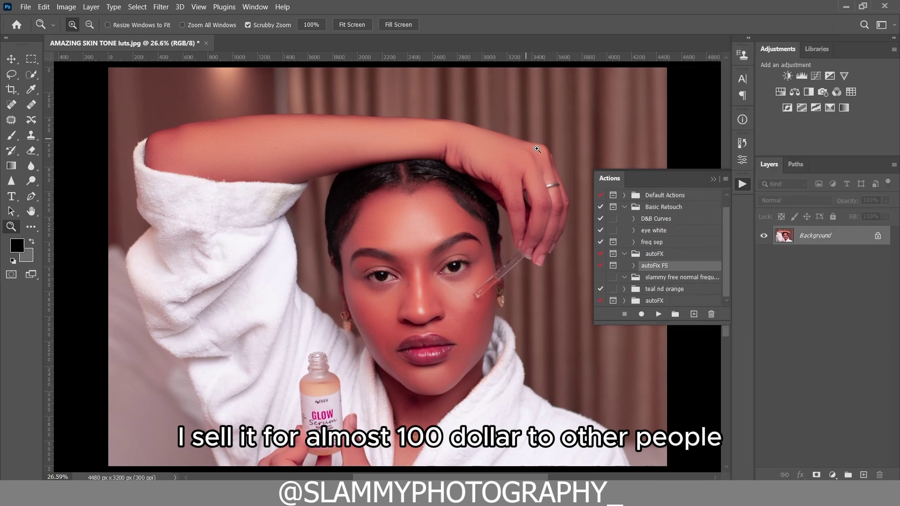
click(199, 7)
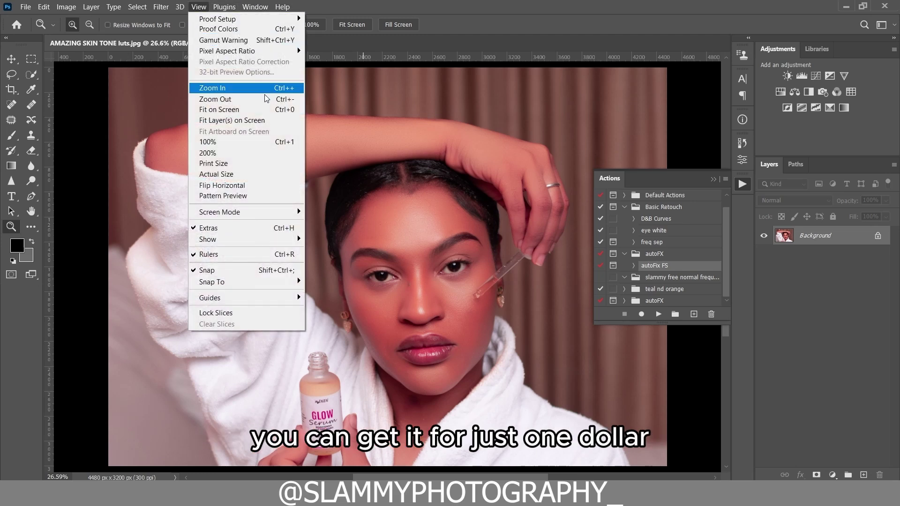
click(266, 109)
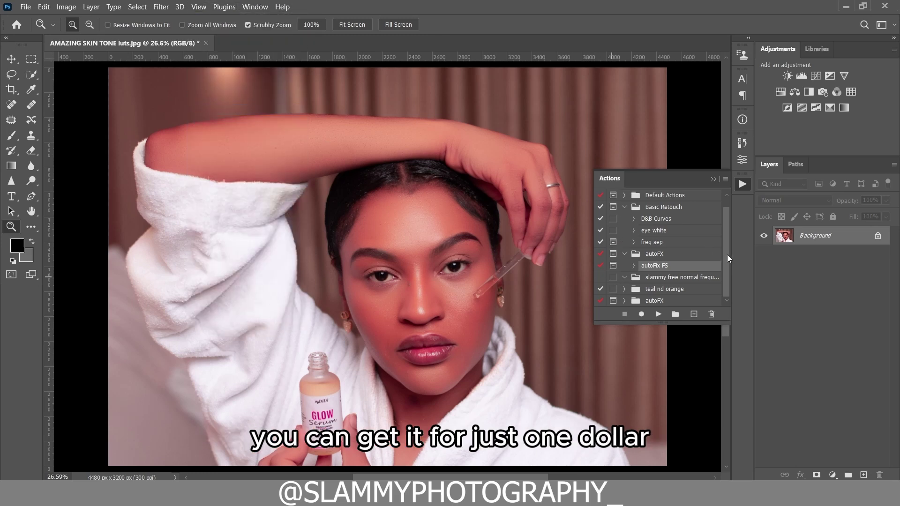
click(713, 180)
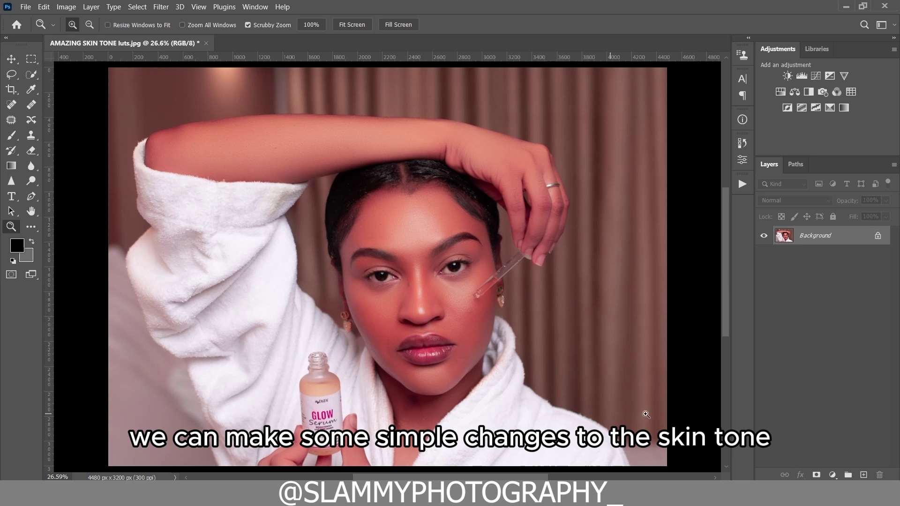
Step: Add a Hue/Saturation layer, sample the skin to target Reds, and set Hue to +5
click(833, 475)
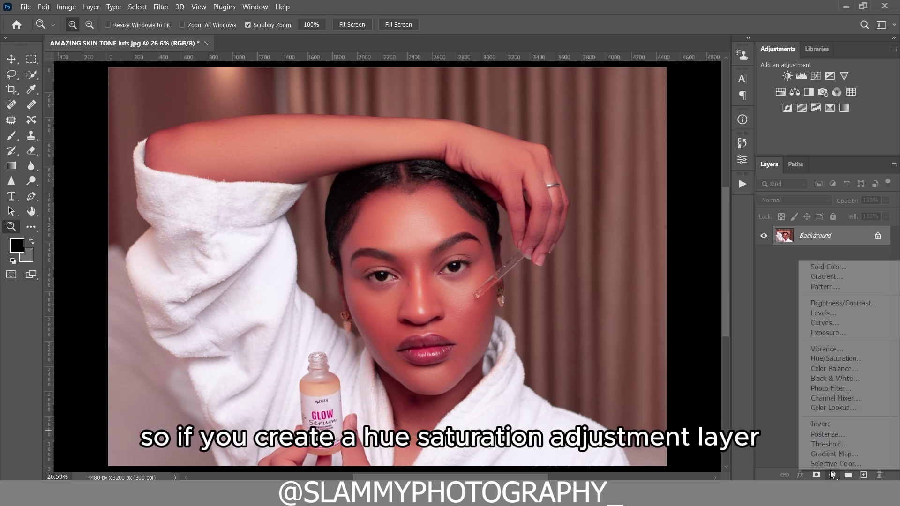
click(818, 365)
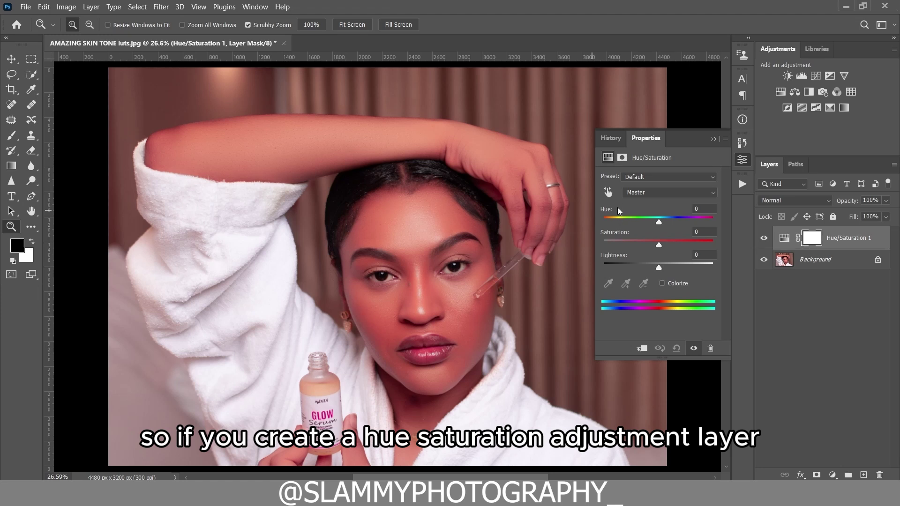
click(608, 193)
click(445, 218)
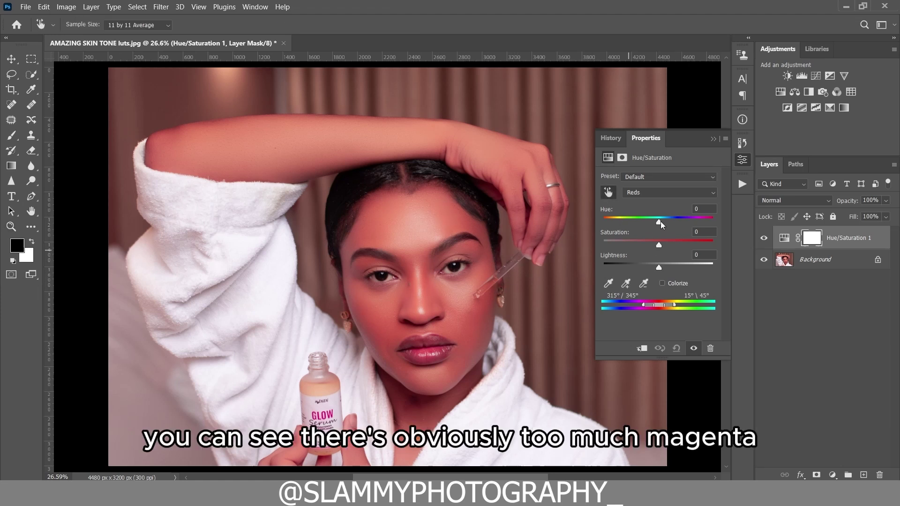
drag(660, 223, 662, 223)
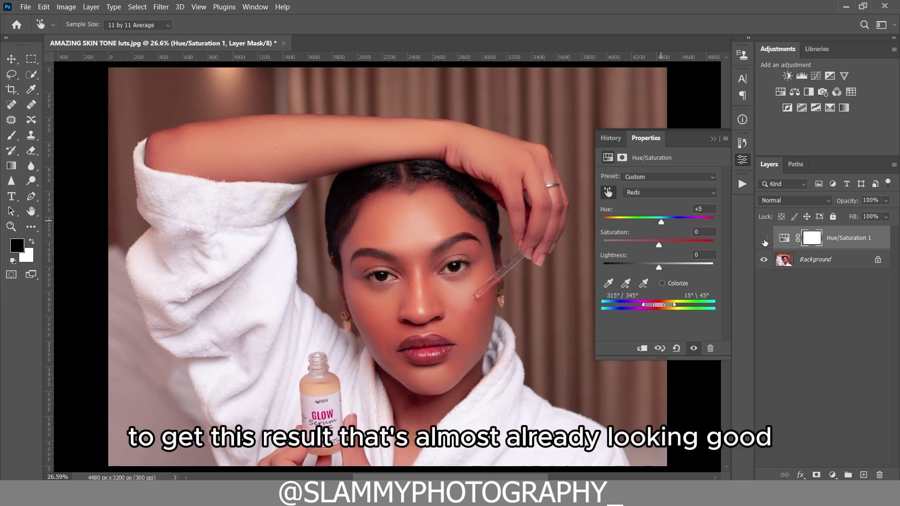
click(711, 140)
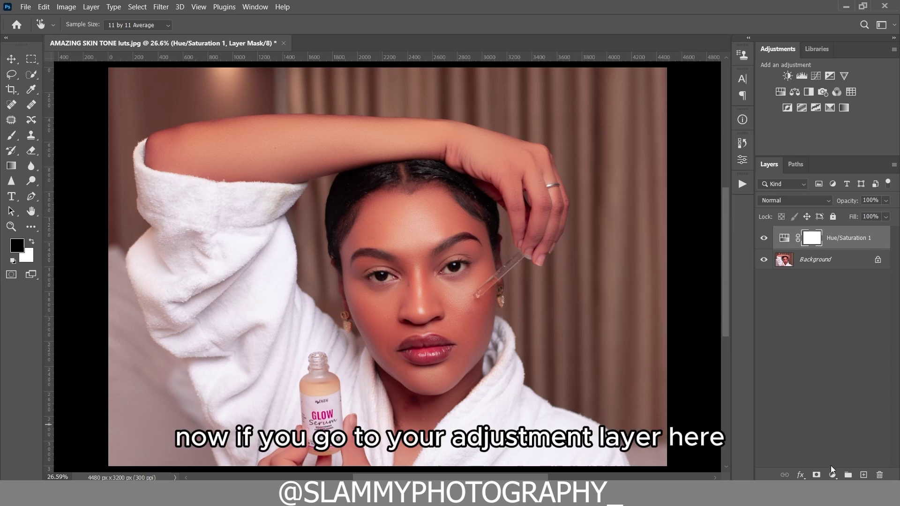
Step: Add a Color Lookup layer and load the amazing skintone luts.CUBE 3D LUT file
click(831, 476)
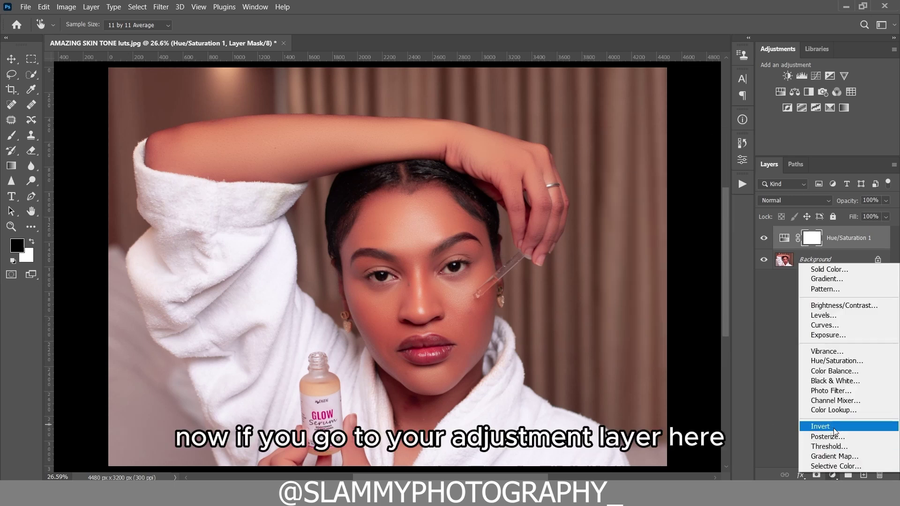
click(820, 411)
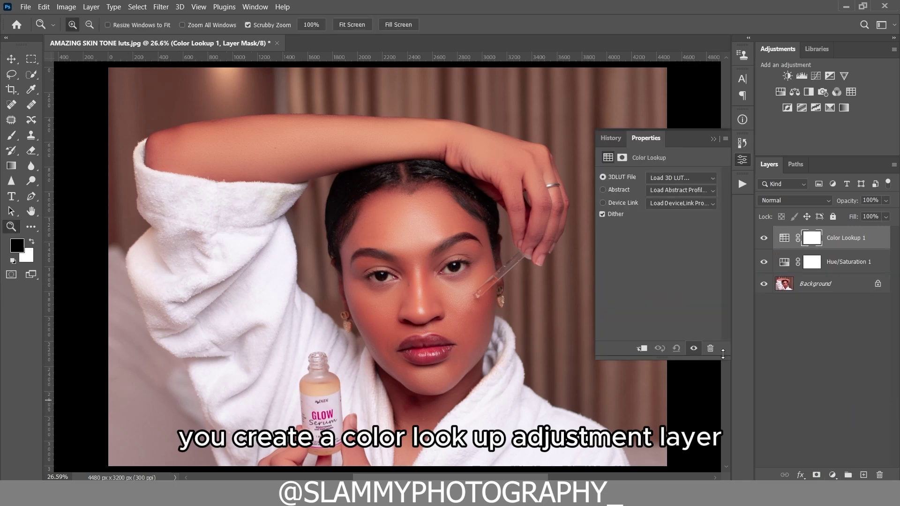
click(679, 178)
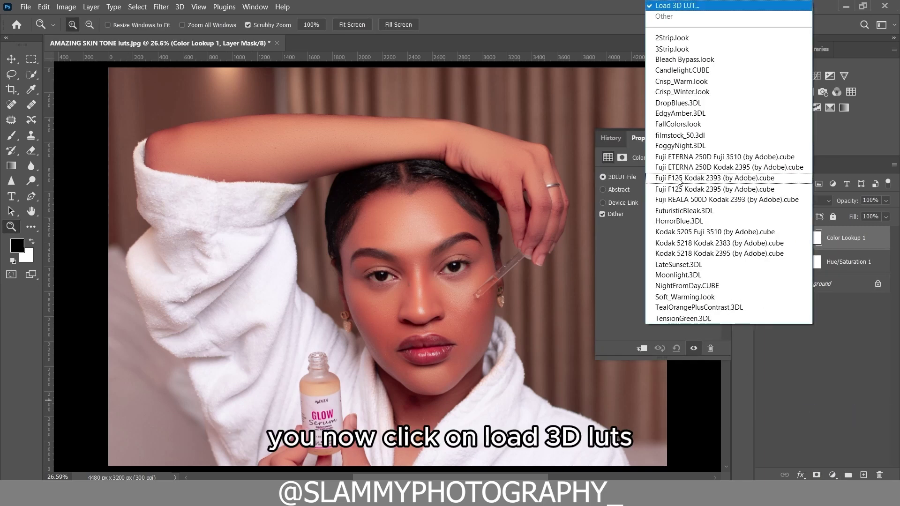
click(682, 9)
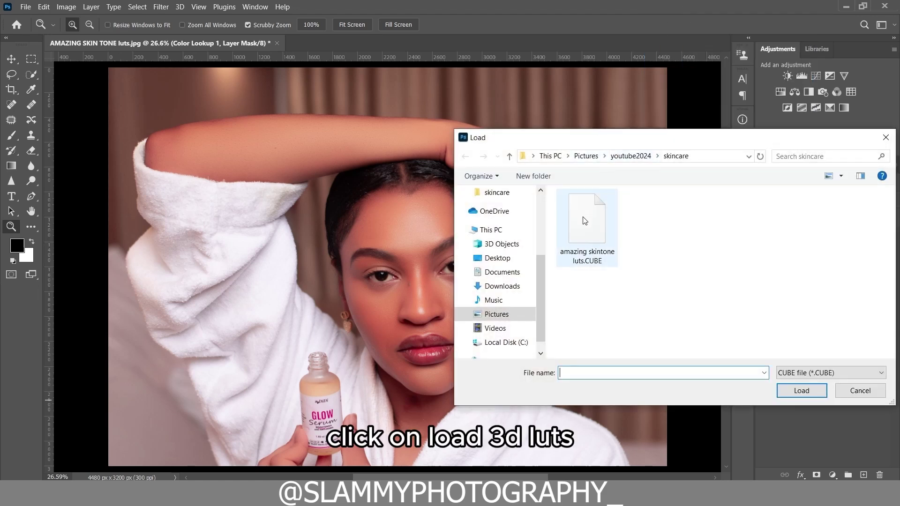
click(576, 230)
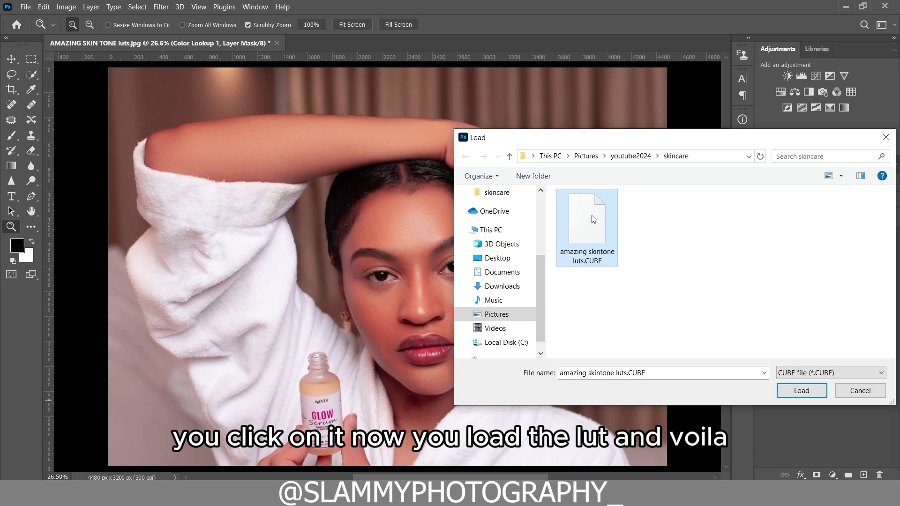
click(791, 391)
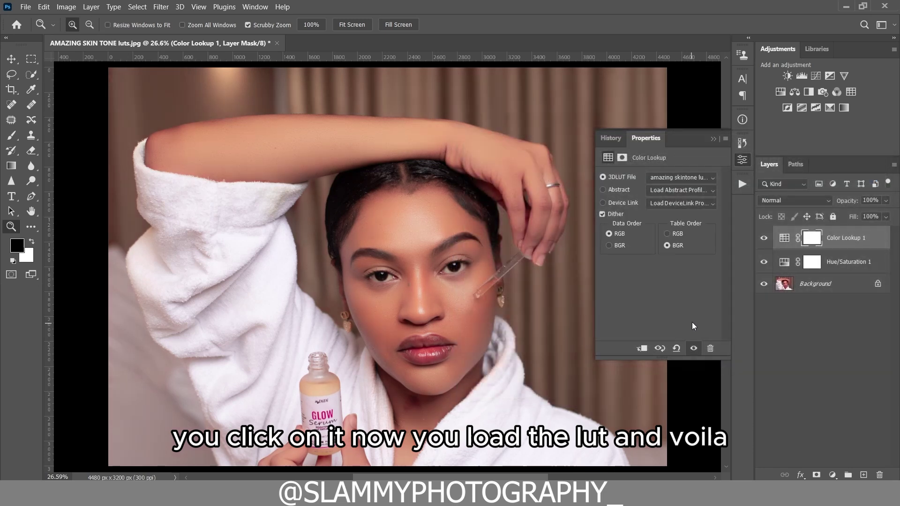
click(762, 239)
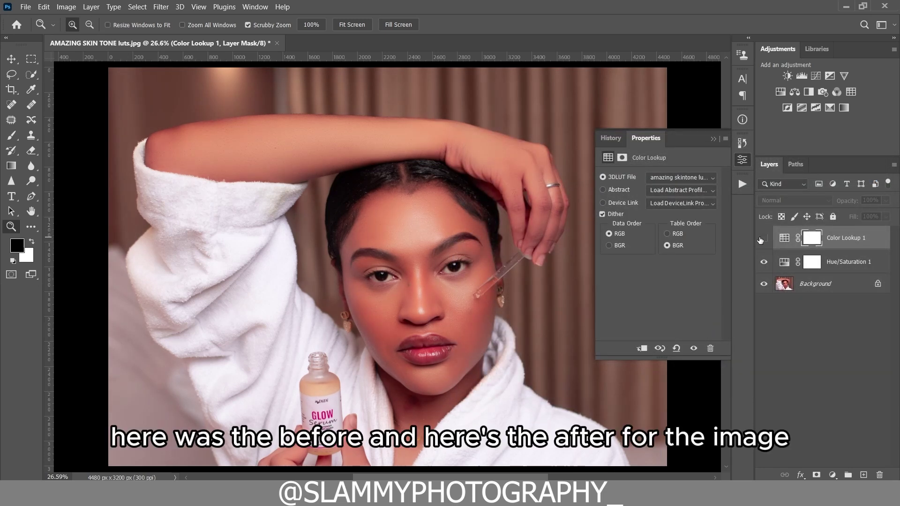
click(762, 238)
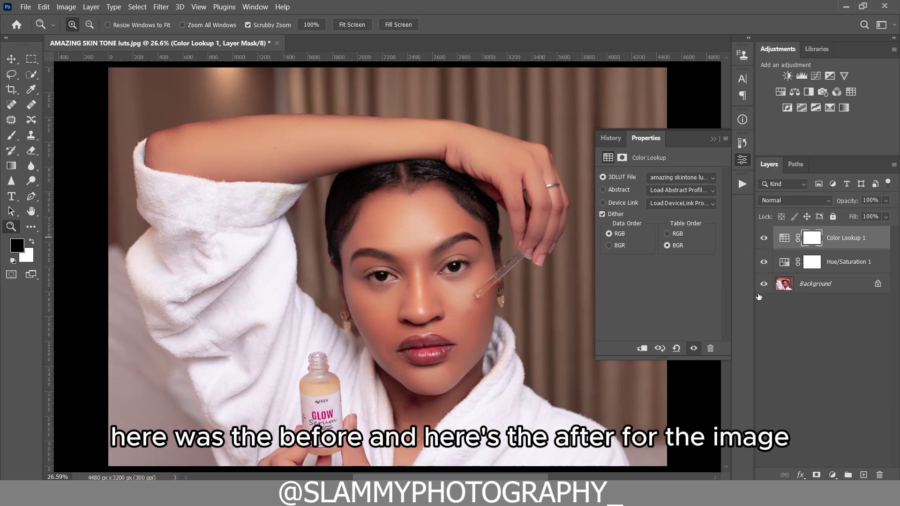
click(764, 238)
click(764, 239)
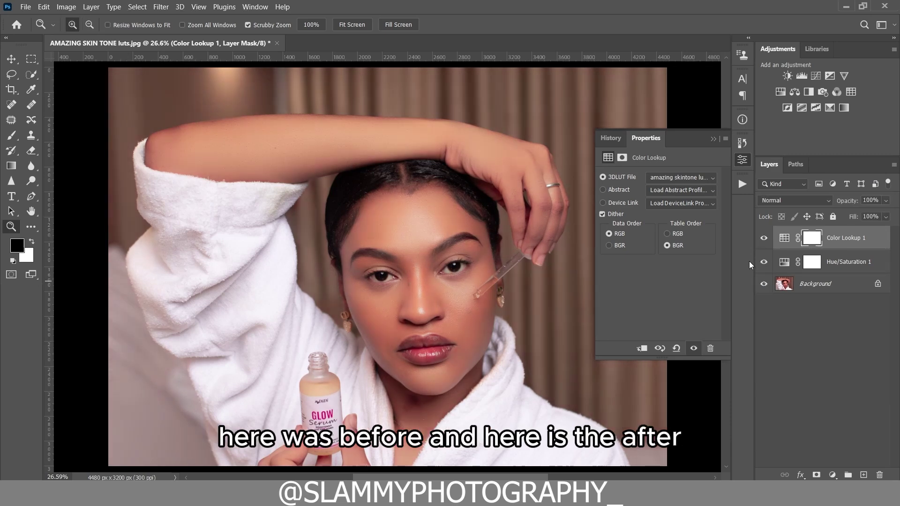
shift+click(812, 262)
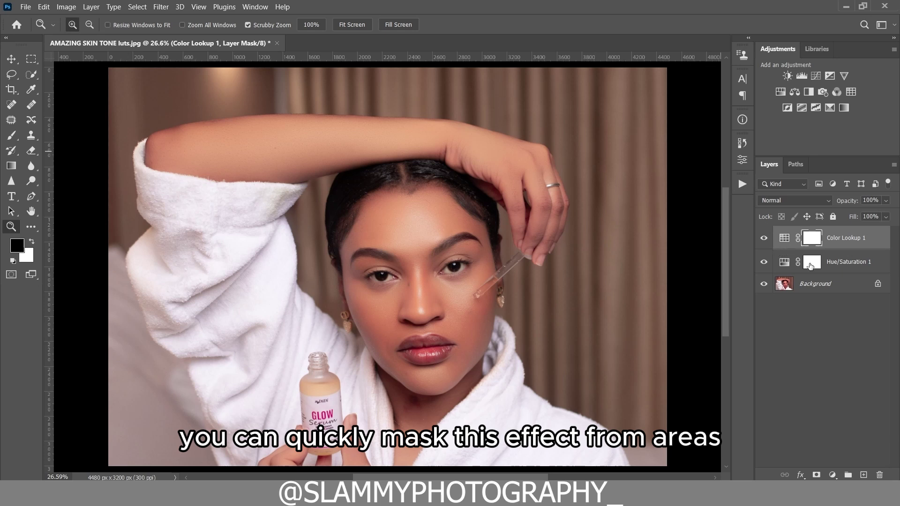
shift+click(809, 266)
Step: Group both adjustment layers into Group 1, add a mask, and paint out the lips with a 125 black brush
shift+click(849, 258)
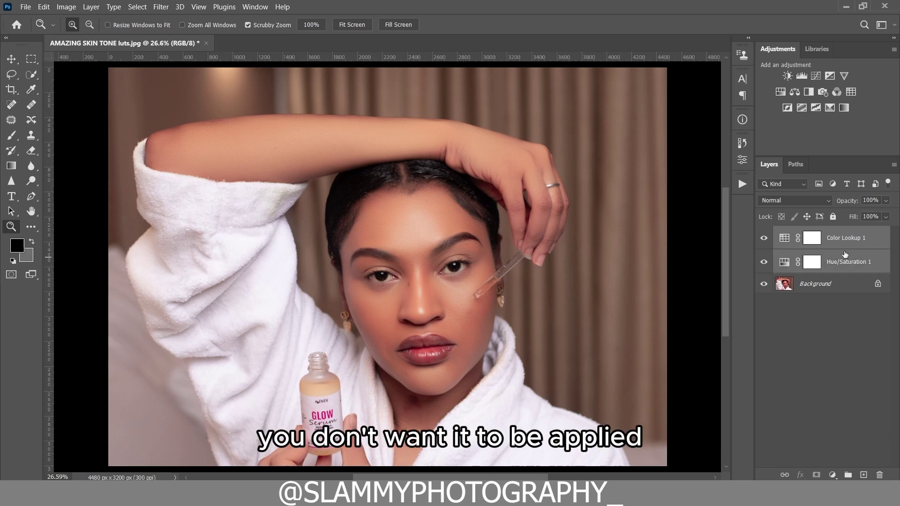
drag(844, 251, 848, 475)
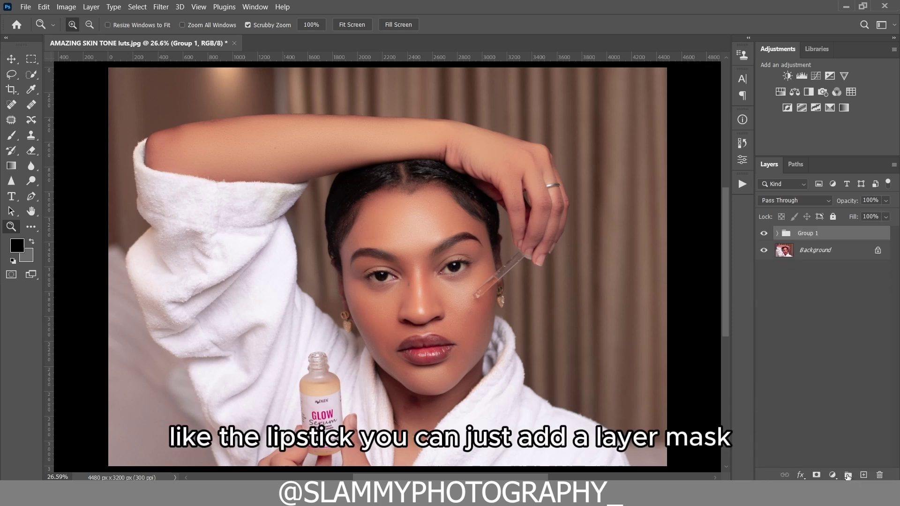
click(816, 474)
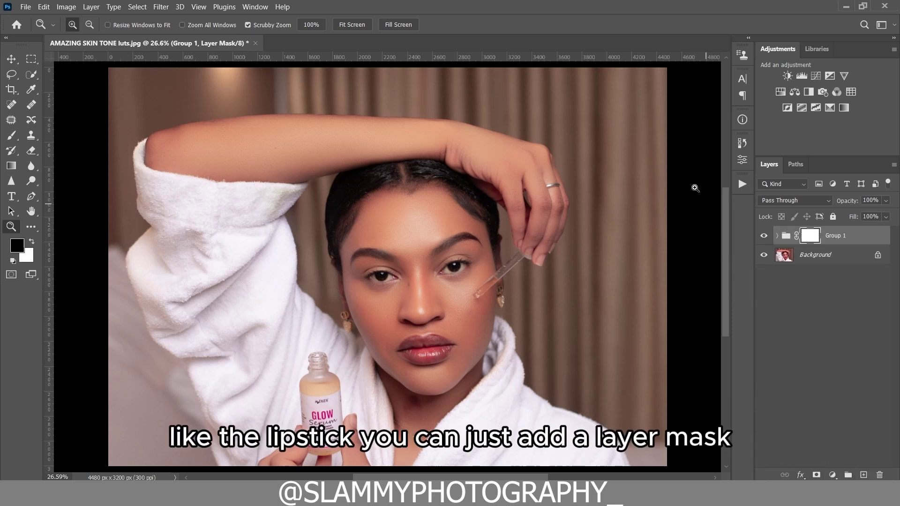
click(13, 137)
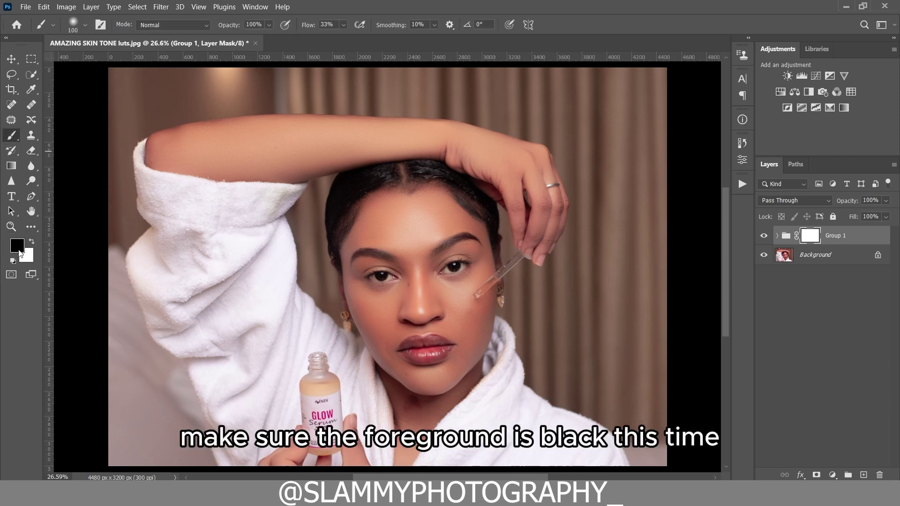
key(bracketright)
mouse_move(394, 354)
mouse_down()
mouse_move(435, 351)
mouse_move(429, 345)
mouse_move(406, 348)
mouse_move(428, 355)
mouse_move(439, 351)
mouse_move(407, 351)
mouse_move(445, 346)
mouse_move(424, 340)
mouse_move(407, 345)
mouse_move(413, 355)
mouse_move(452, 347)
mouse_up()
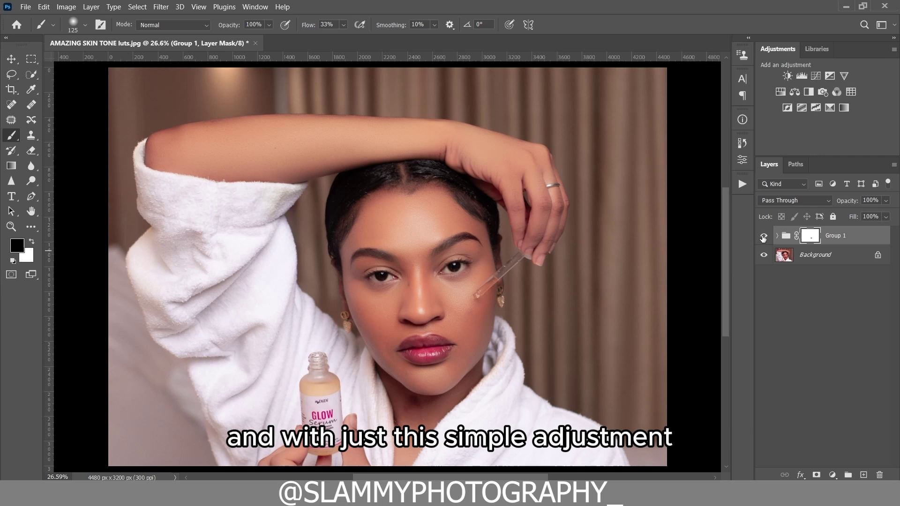
click(764, 237)
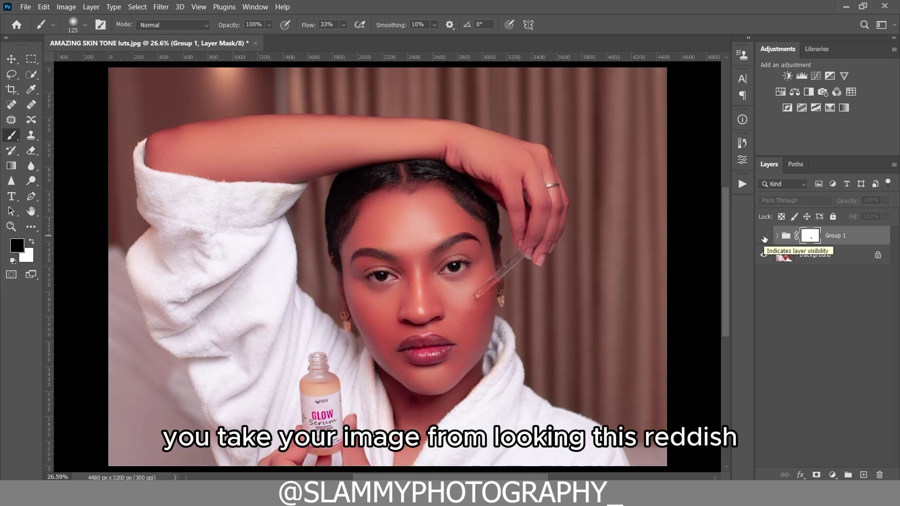
click(764, 236)
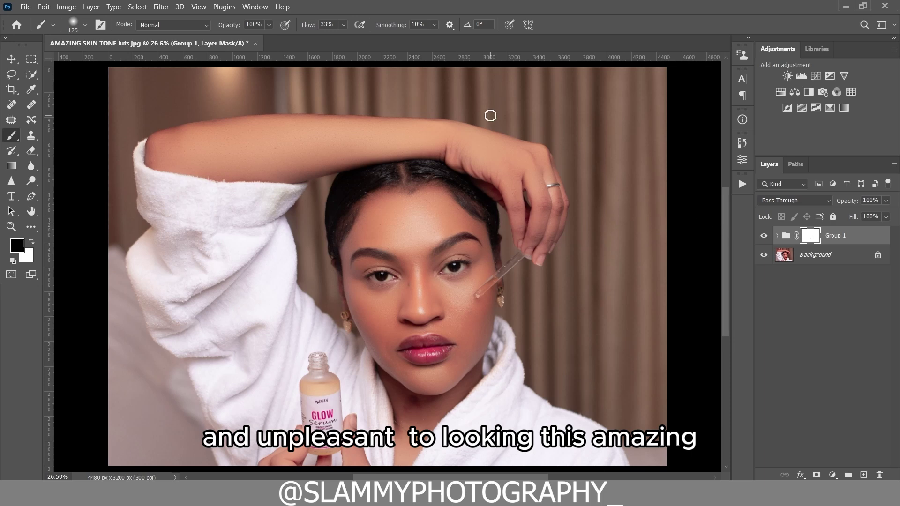
click(199, 6)
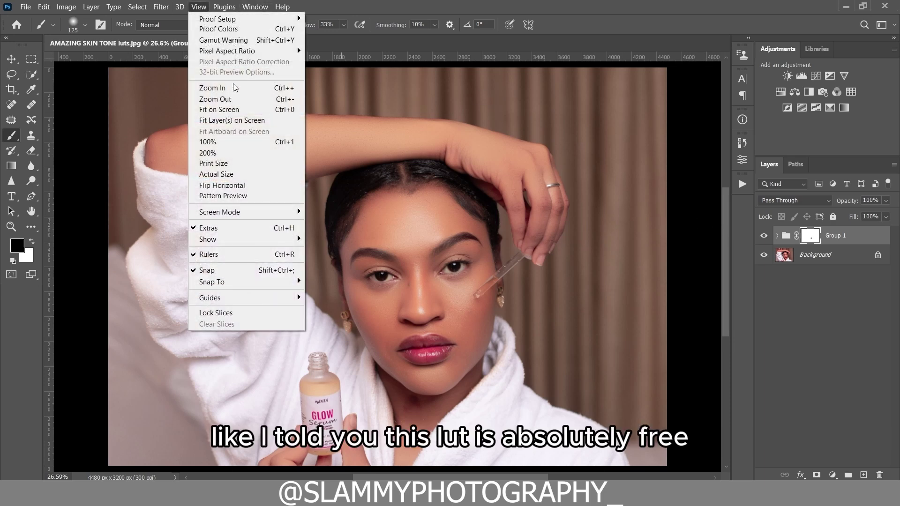
click(240, 110)
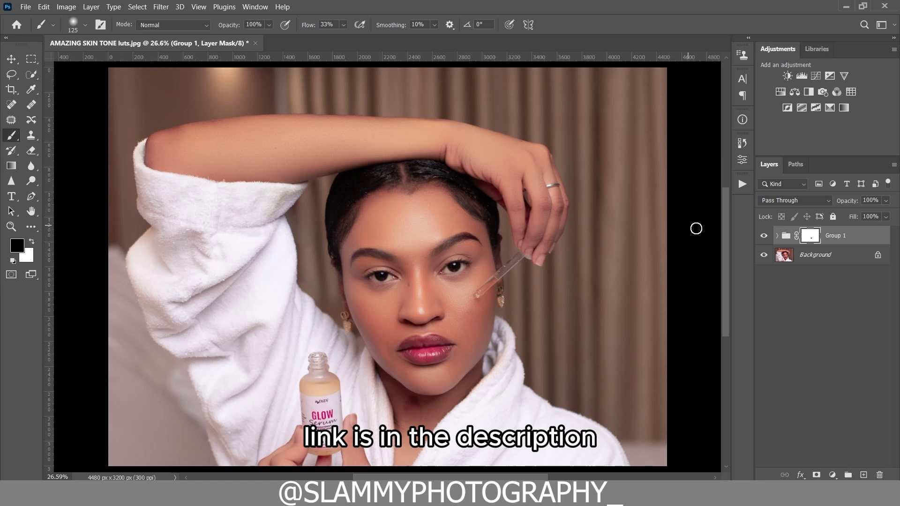
Step: Zoom in on the model's face and show the Actions list with autoFix FS
click(12, 229)
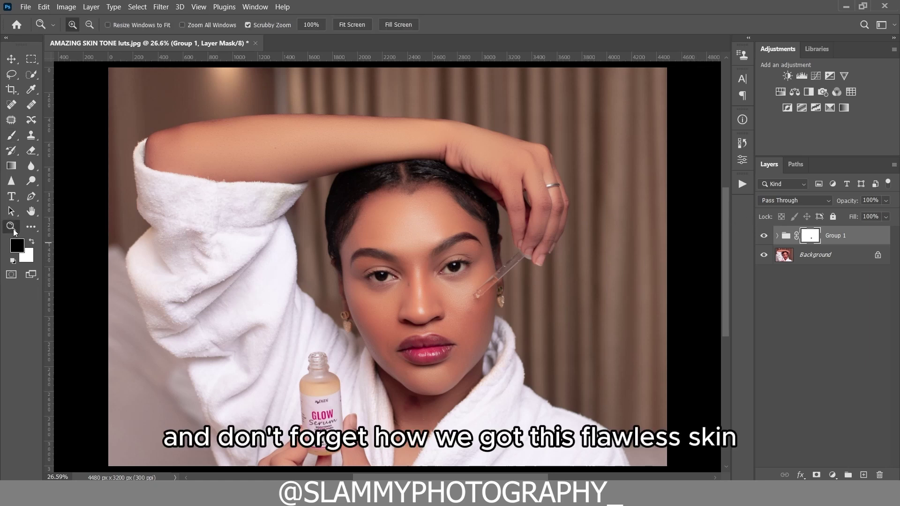
drag(382, 308, 385, 308)
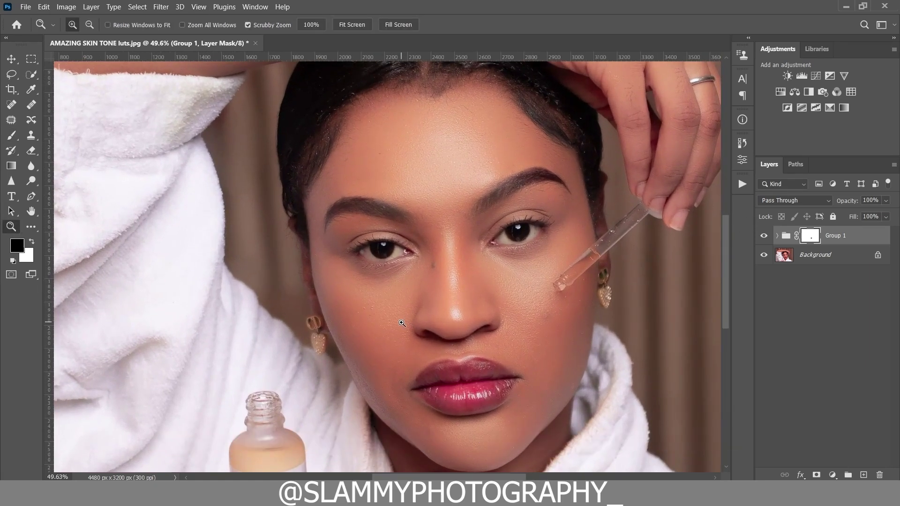
click(741, 184)
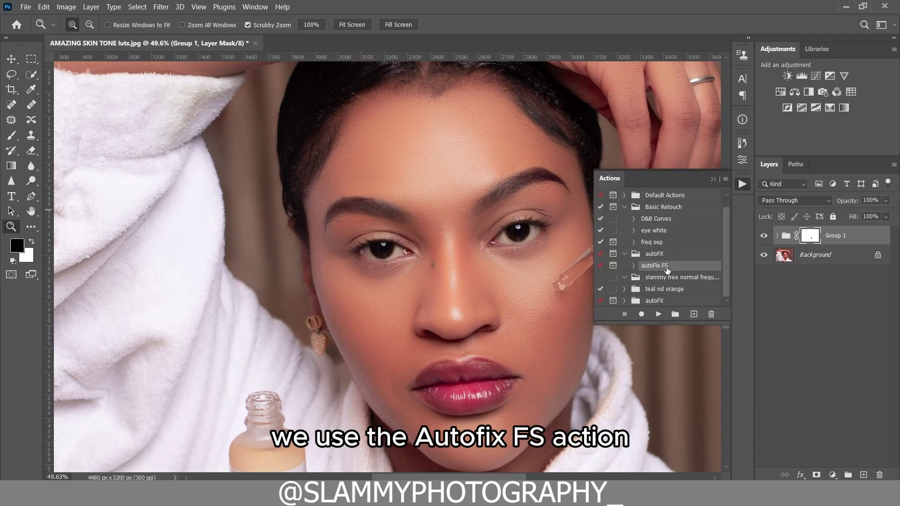